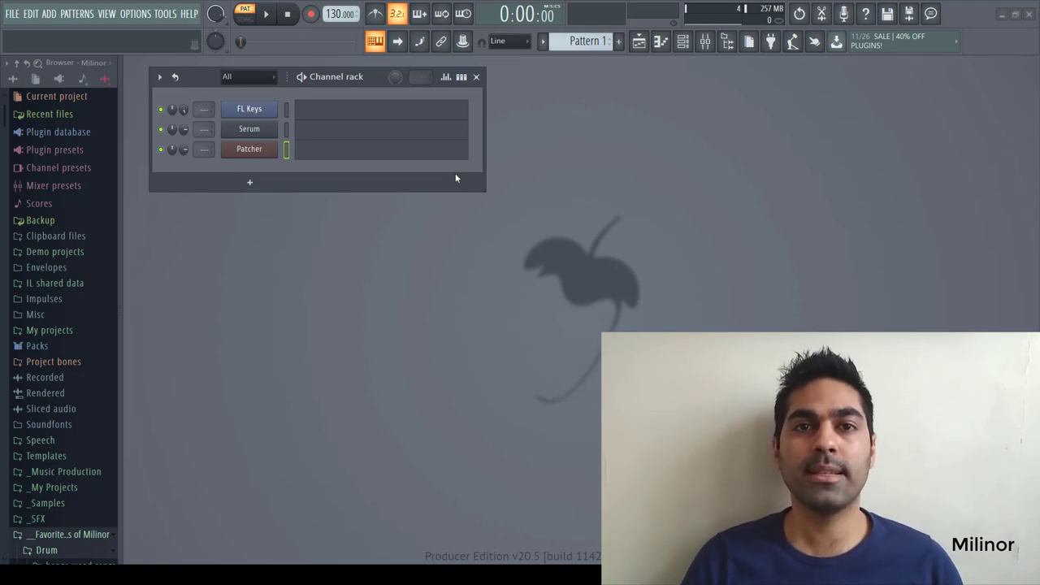
# - Browse the typing-keyboard-to-piano scale layouts, then dismiss the layout list
pyautogui.rightClick(396, 13)
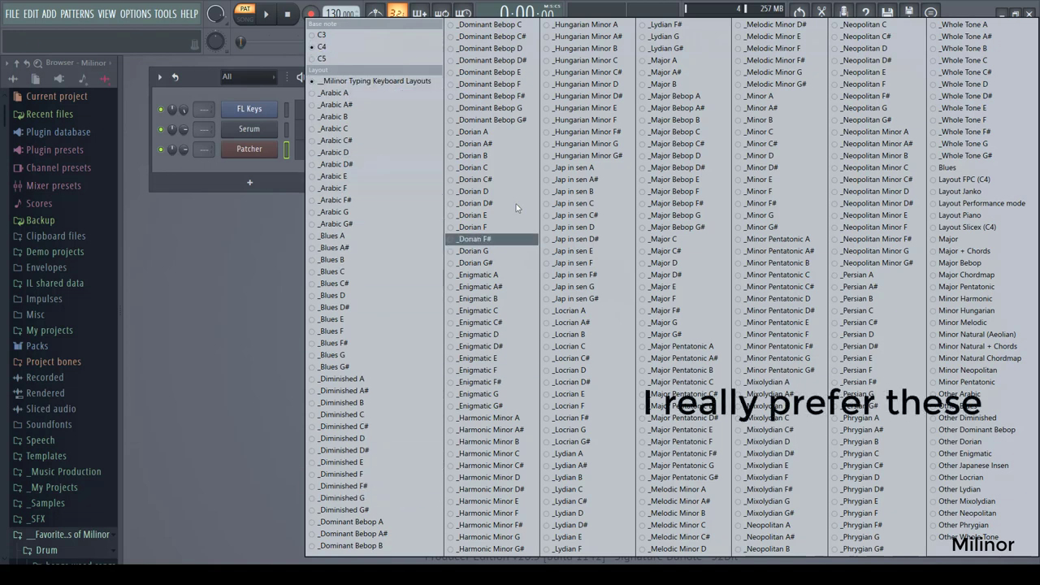
pyautogui.click(337, 4)
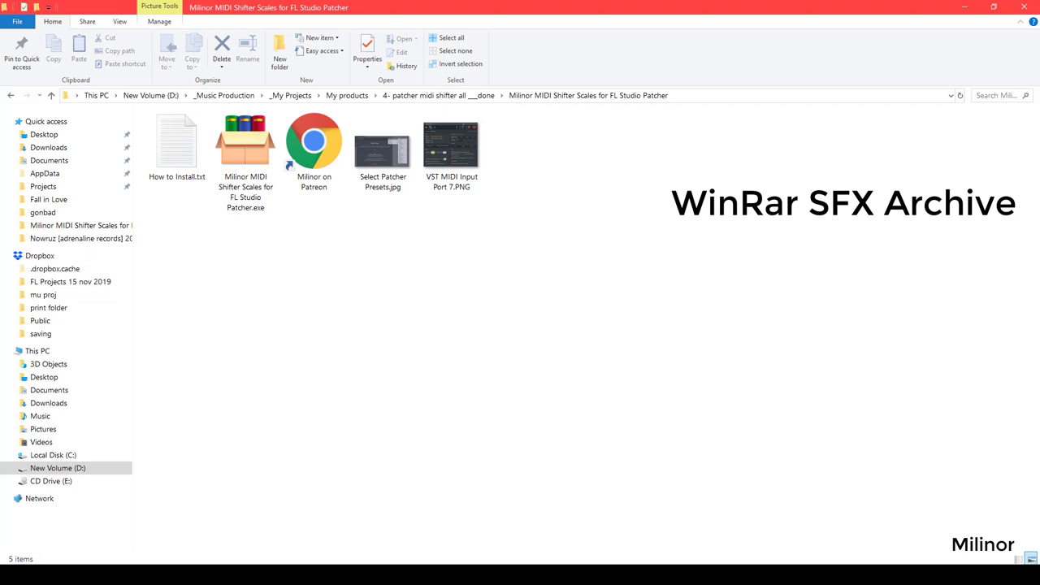
# - Run Milinor MIDI Shifter Scales for FL Studio Patcher.exe, accept the licence and extract into FL Studio 20
pyautogui.click(244, 150)
pyautogui.rightClick(242, 148)
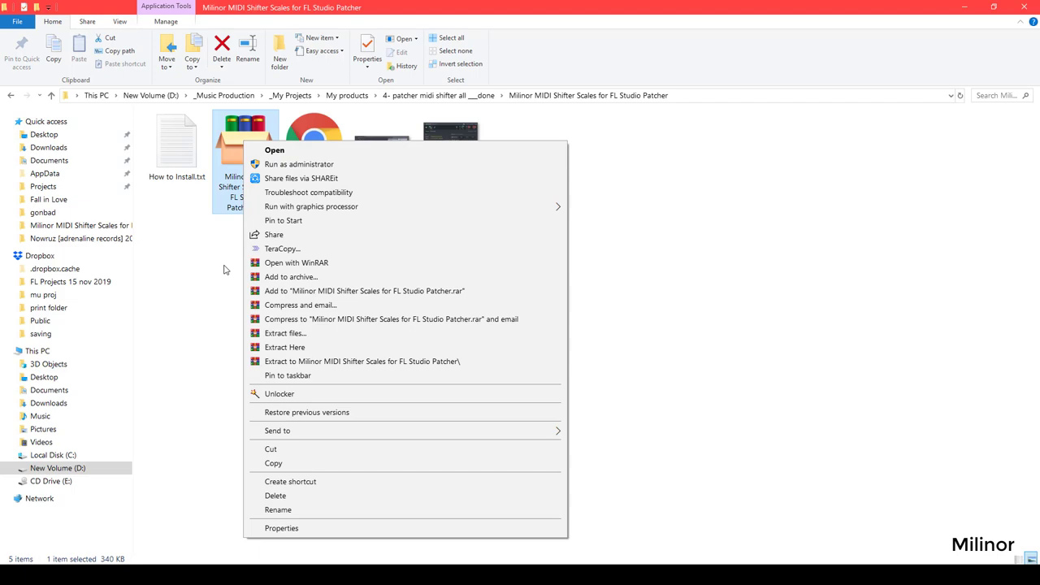
pyautogui.doubleClick(246, 155)
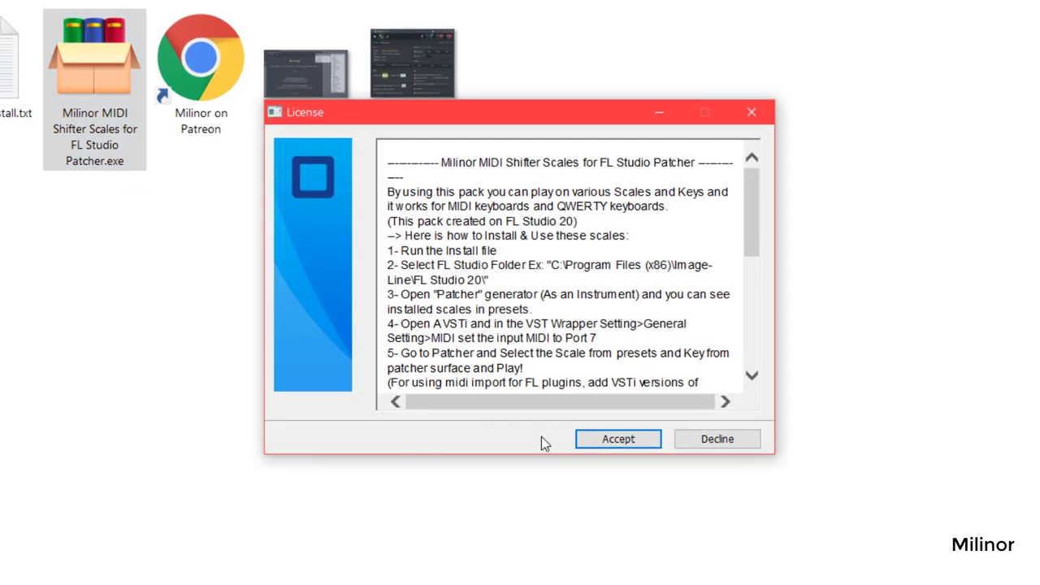
pyautogui.click(616, 440)
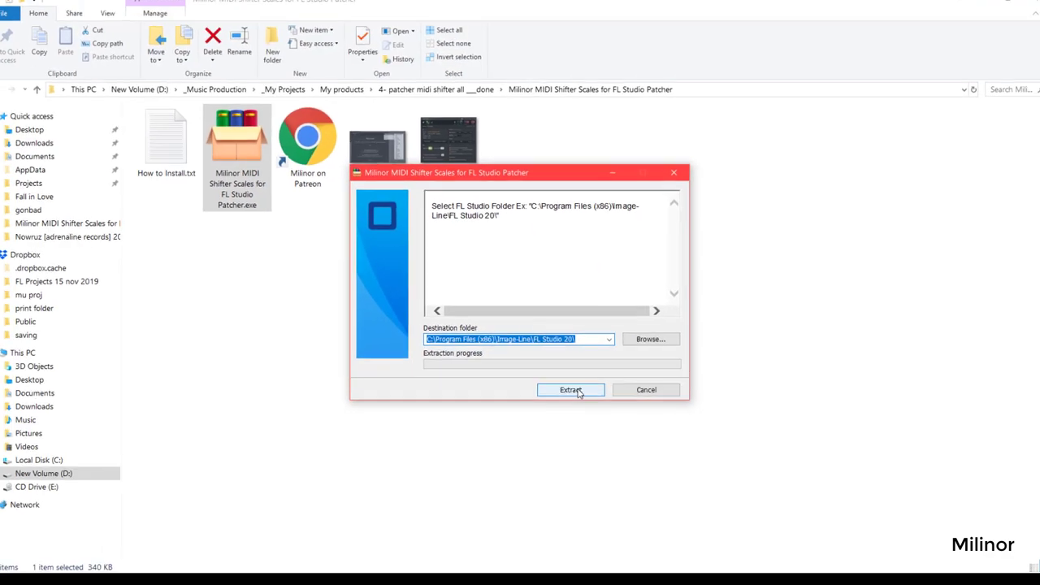
pyautogui.click(609, 441)
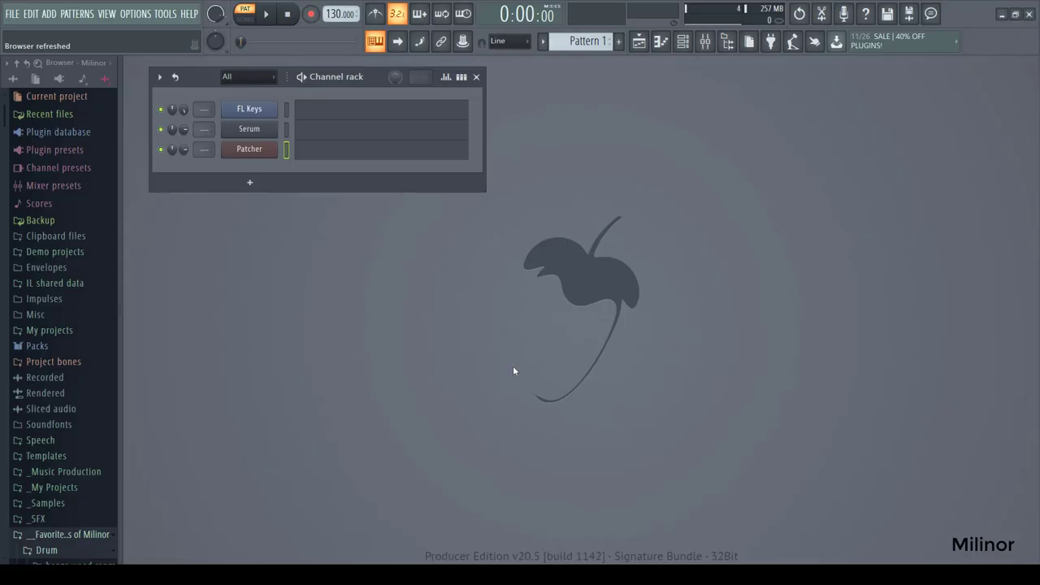
# - Load the _Adding Plugin Example preset from Milinor Patcher MIDI Shifter Scales into Patcher and view its Map
pyautogui.click(249, 149)
pyautogui.click(599, 160)
pyautogui.moveTo(650, 168)
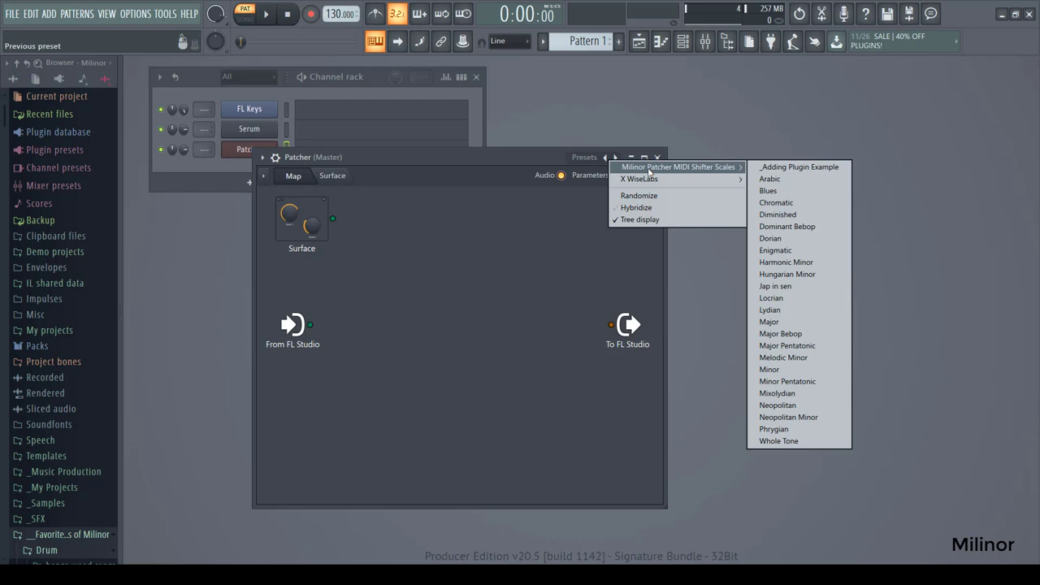
pyautogui.click(538, 156)
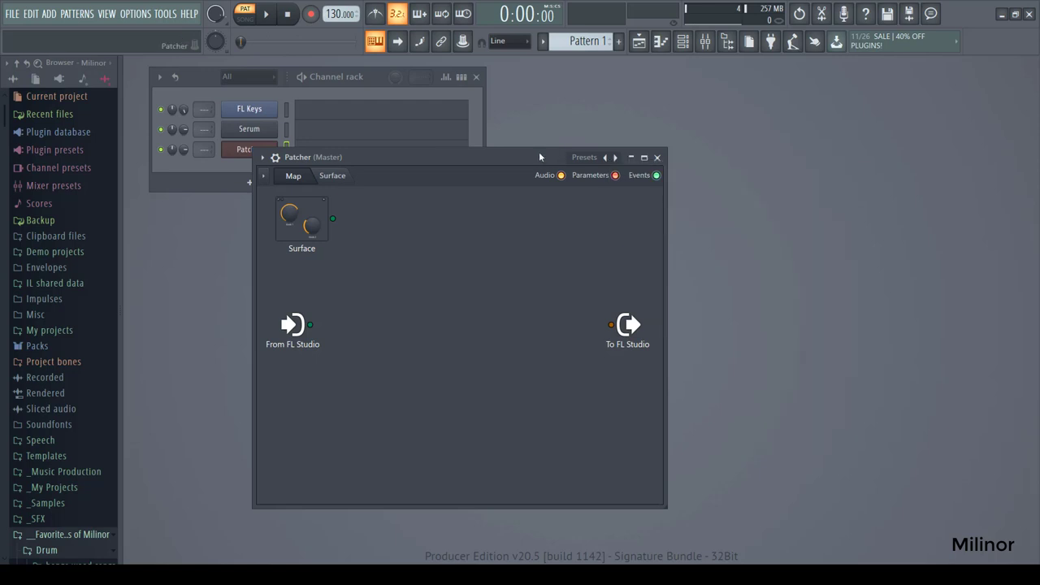
pyautogui.rightClick(615, 158)
pyautogui.moveTo(683, 170)
pyautogui.click(799, 172)
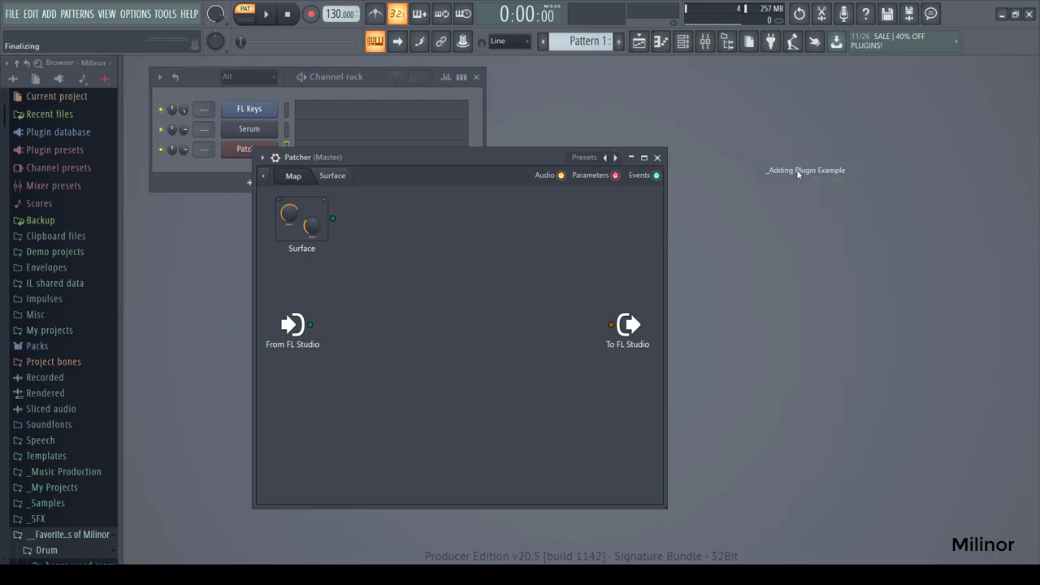
pyautogui.click(293, 175)
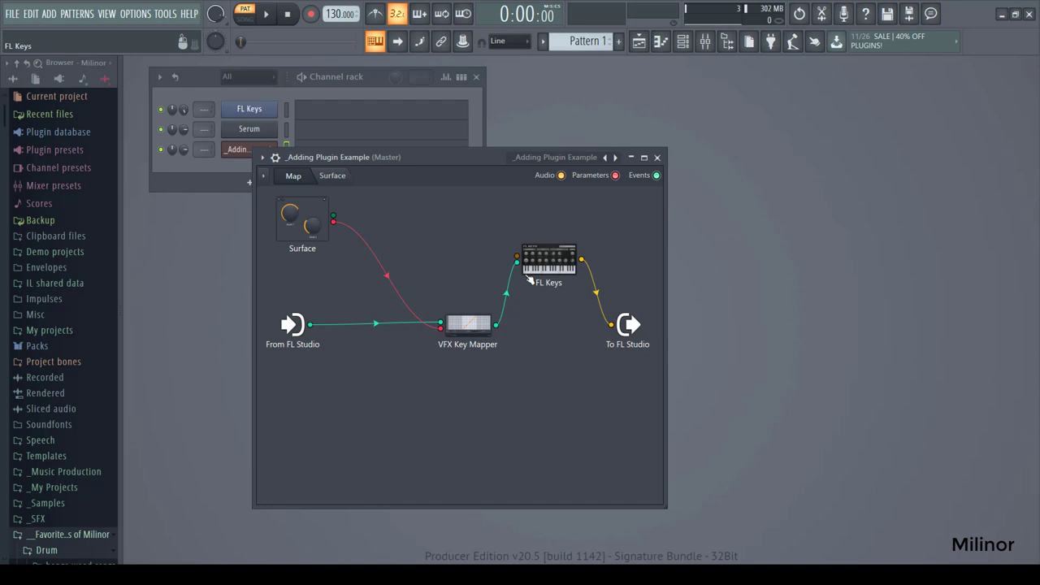
# - Load the Blues scale preset into Patcher and show its routing map
pyautogui.rightClick(614, 157)
pyautogui.moveTo(666, 167)
pyautogui.click(779, 189)
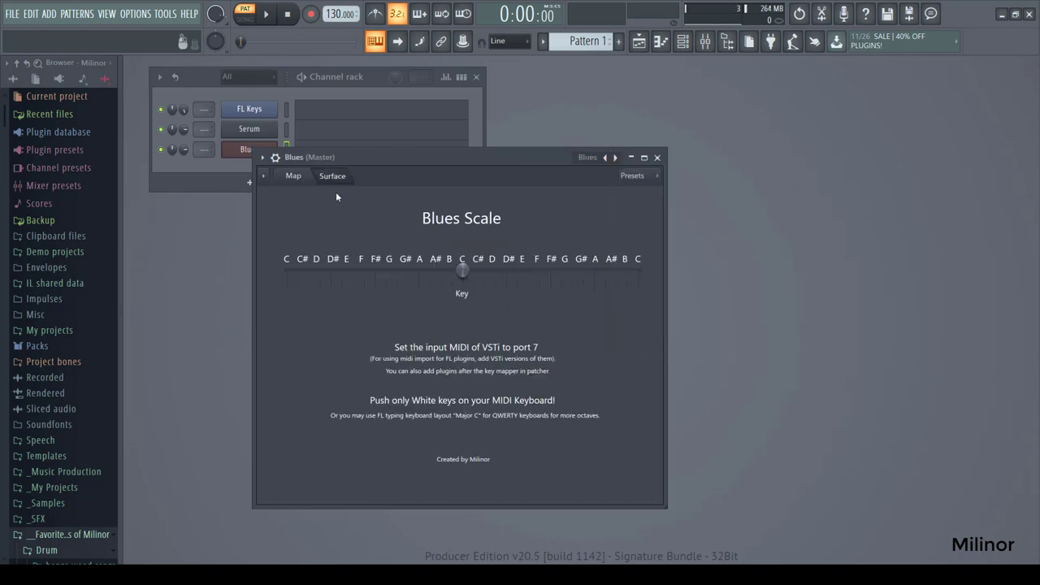
pyautogui.click(294, 176)
# - Route the To FL Studio output events to MIDI port 7 and check the Blues Scale surface
pyautogui.rightClick(625, 322)
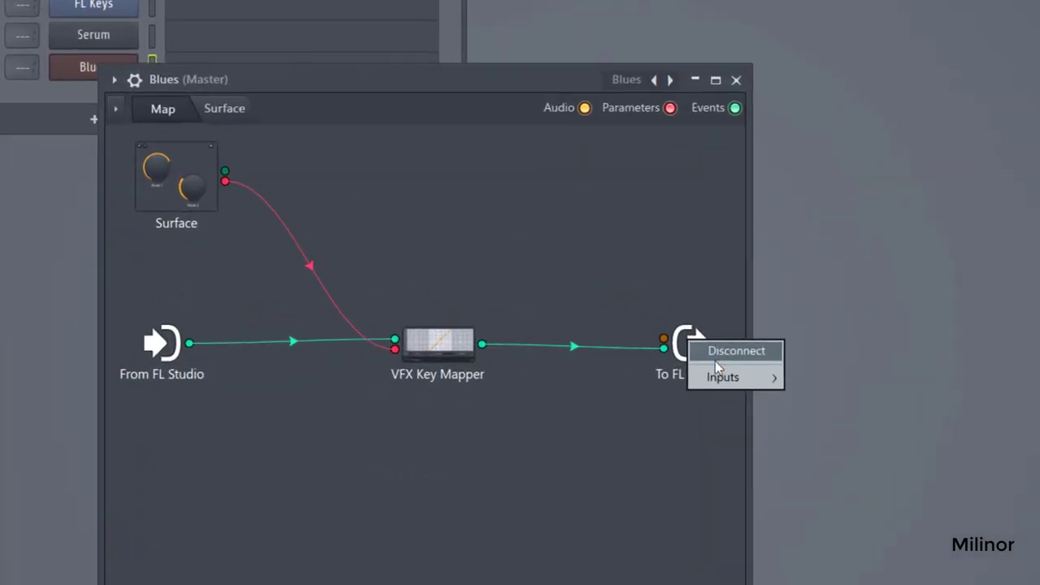
pyautogui.moveTo(739, 392)
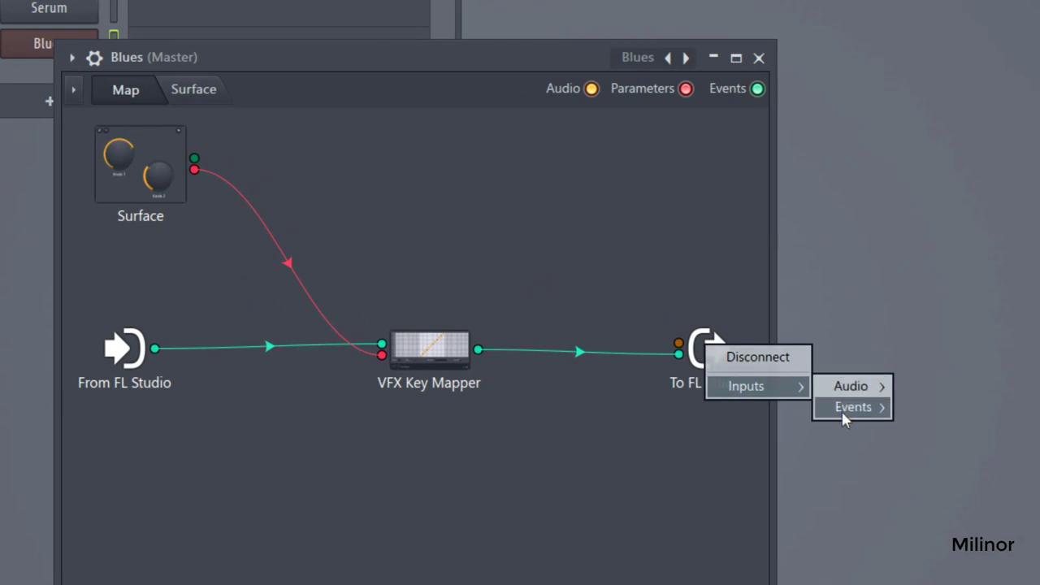
pyautogui.moveTo(842, 415)
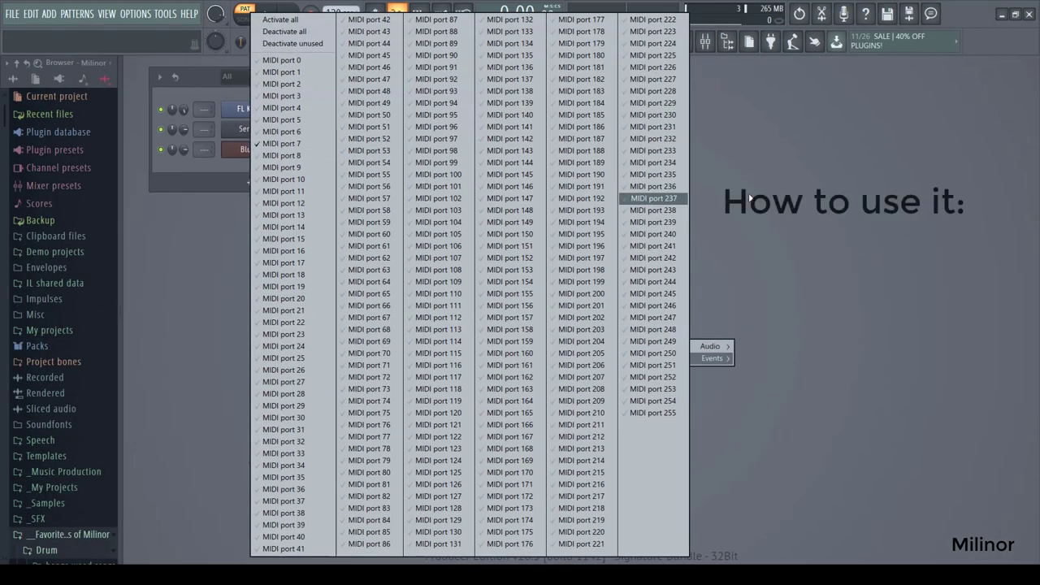
pyautogui.click(288, 139)
pyautogui.click(325, 171)
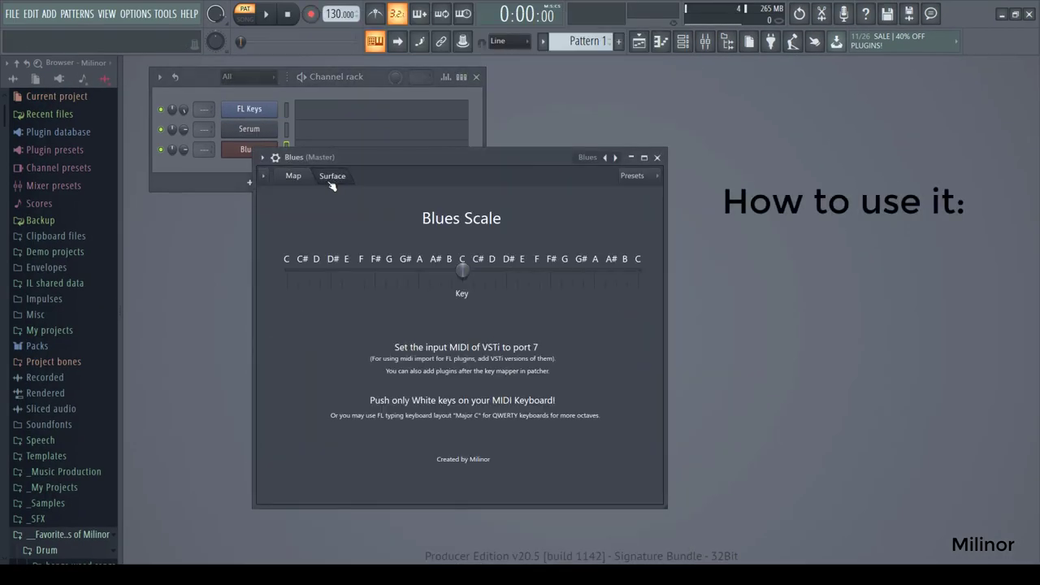
pyautogui.click(266, 130)
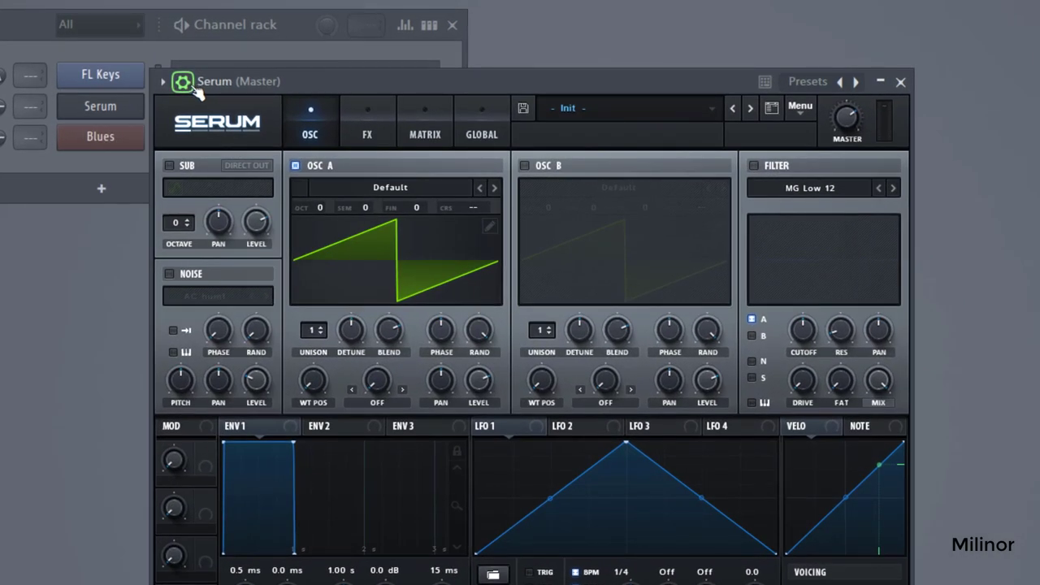
# - Set Serum's wrapper MIDI input port to 7 in its plugin settings
pyautogui.click(182, 81)
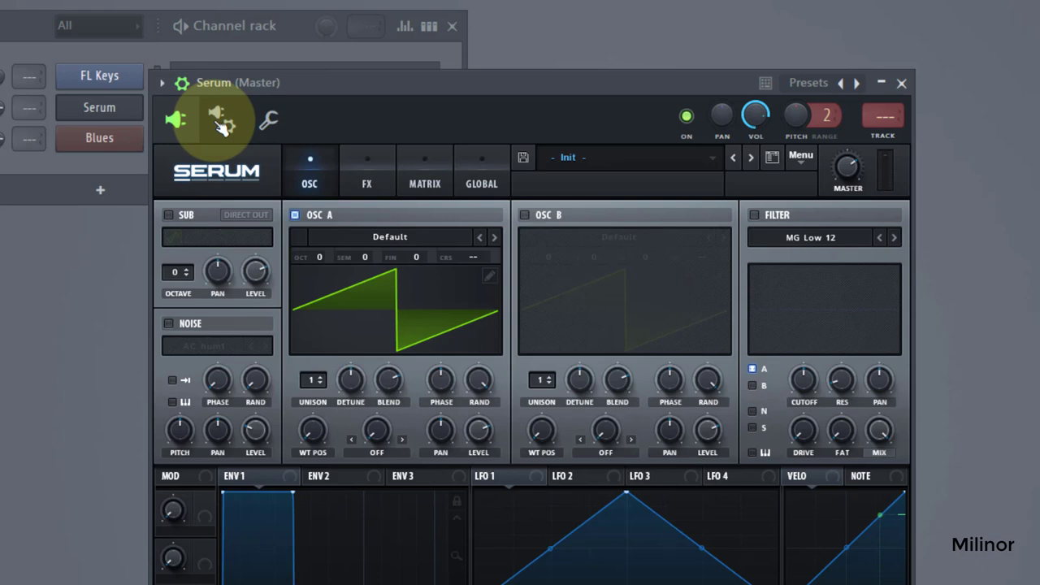
pyautogui.click(221, 118)
pyautogui.moveTo(249, 401); pyautogui.dragTo(278, 317)
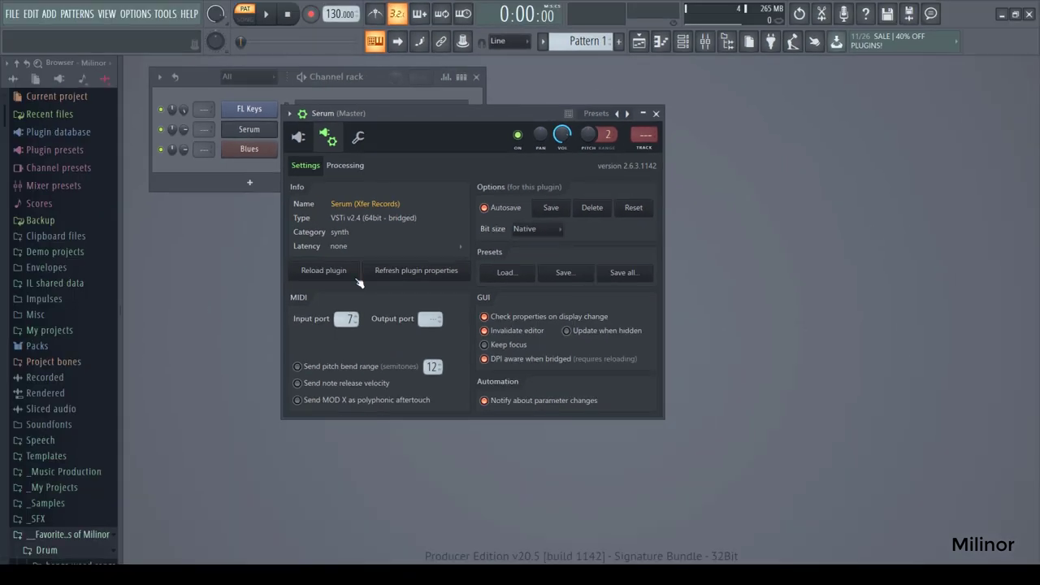
# - Load the Blues scale preset into the Patcher and set its Key slider to F
pyautogui.click(108, 138)
pyautogui.click(586, 157)
pyautogui.moveTo(674, 164)
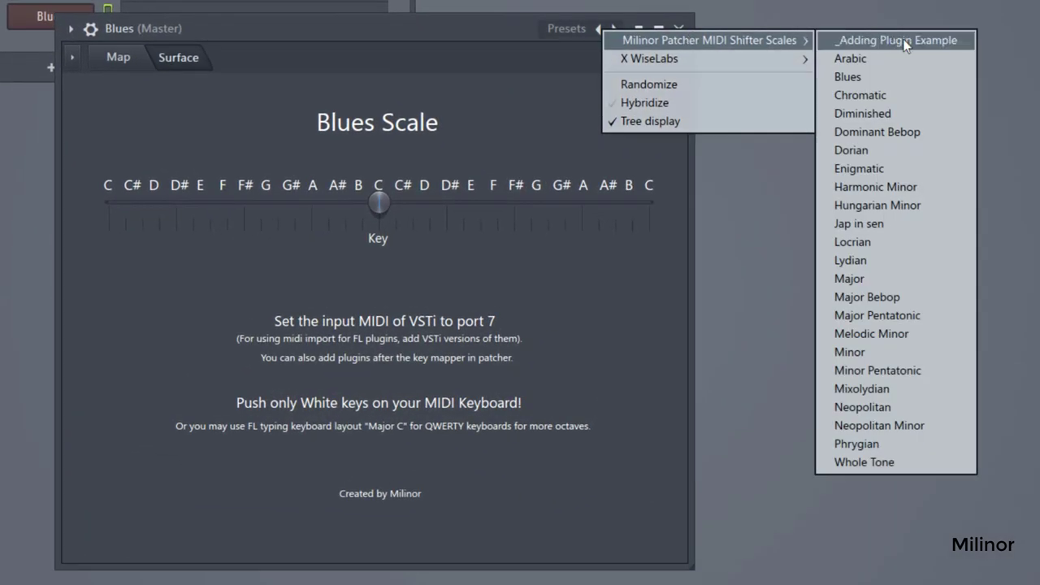
pyautogui.click(885, 80)
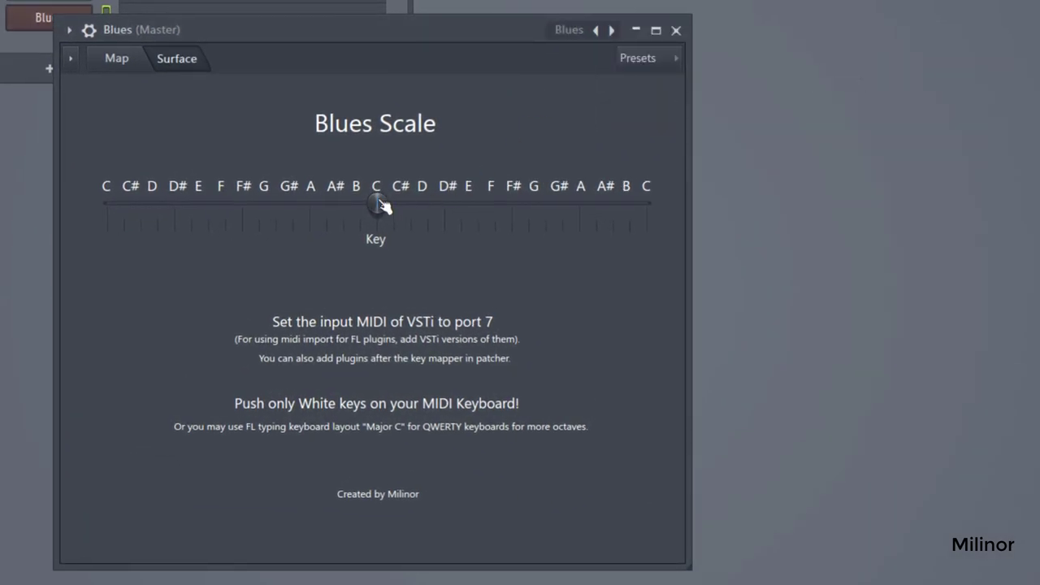
pyautogui.moveTo(378, 205); pyautogui.dragTo(490, 204)
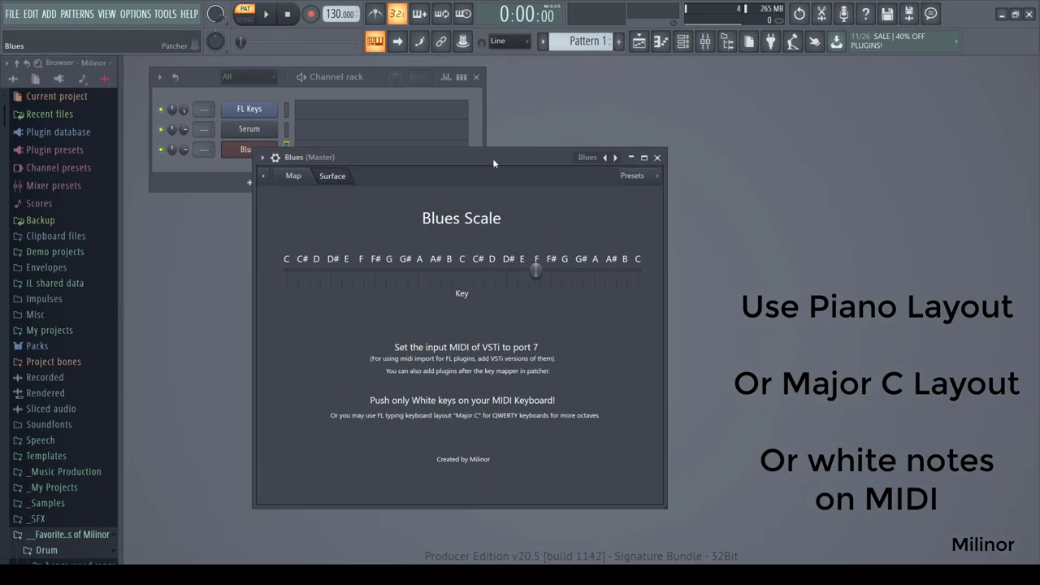
# - Play the Q through I keys to hear the notes in F blues
pyautogui.press('q')
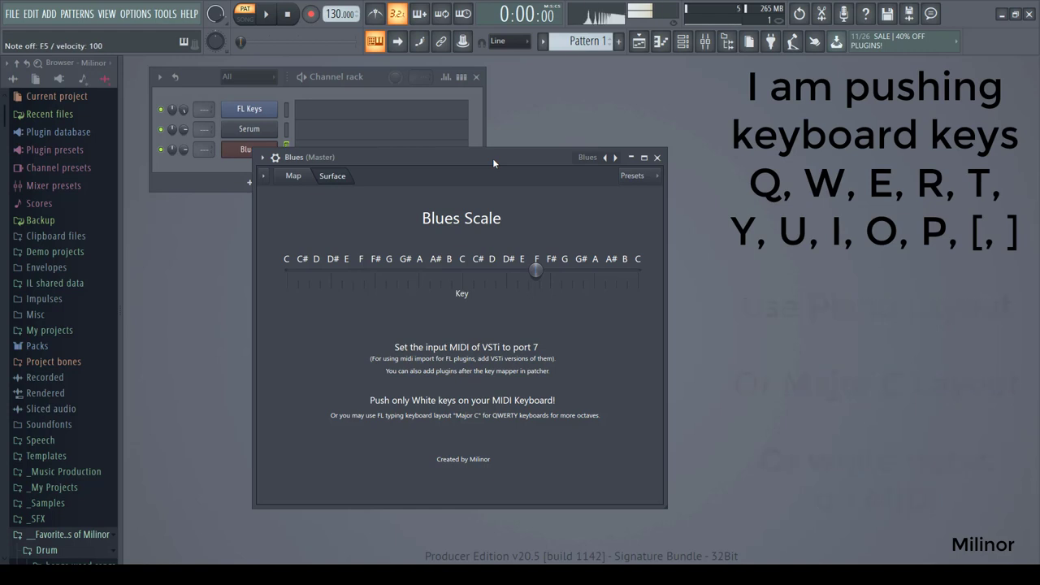
pyautogui.press('w')
pyautogui.press('e')
pyautogui.press('r')
pyautogui.press('t')
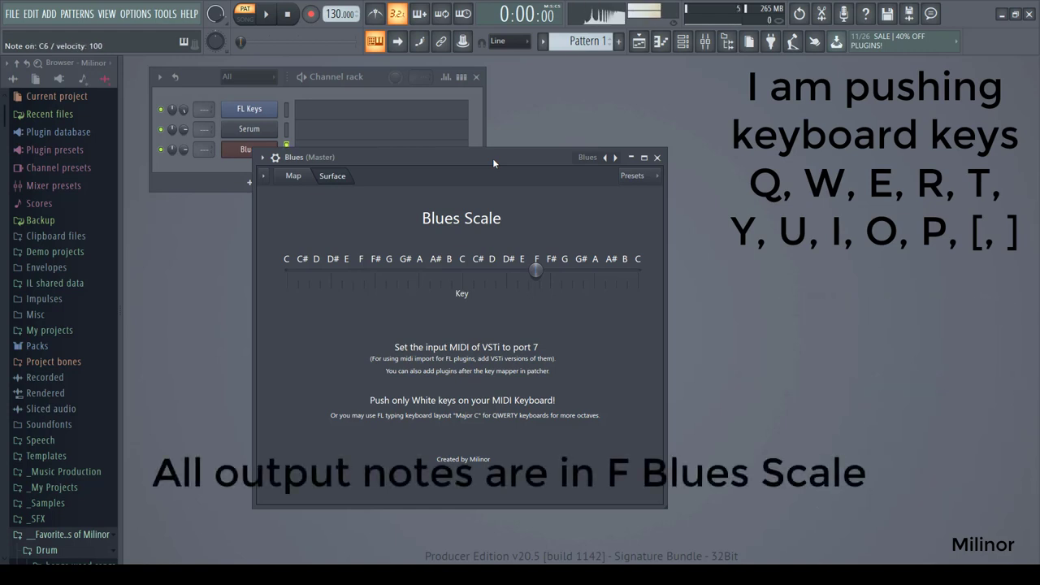
pyautogui.press('y')
pyautogui.press('u')
pyautogui.press('i')
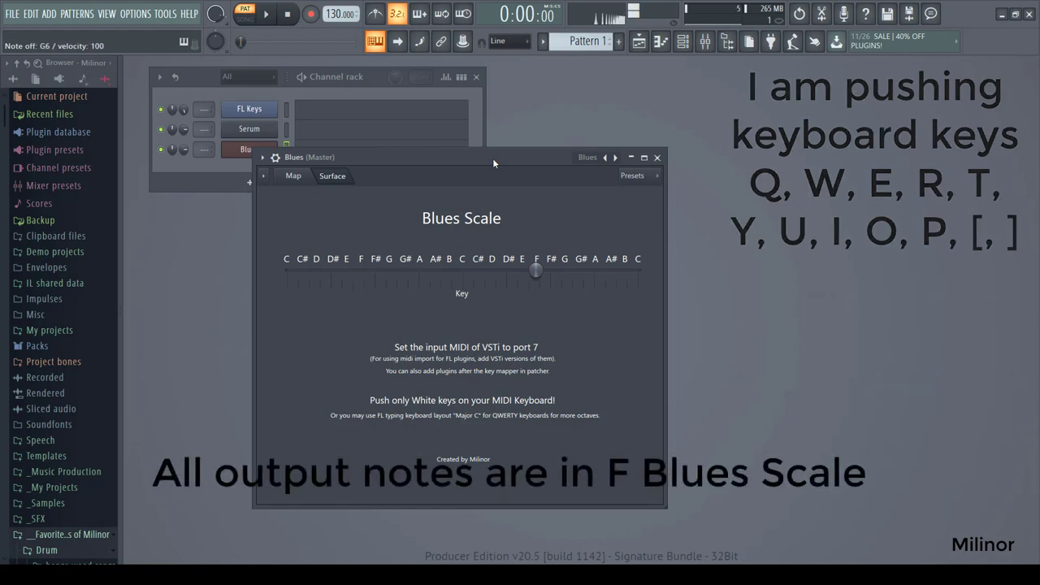
pyautogui.rightClick(376, 41)
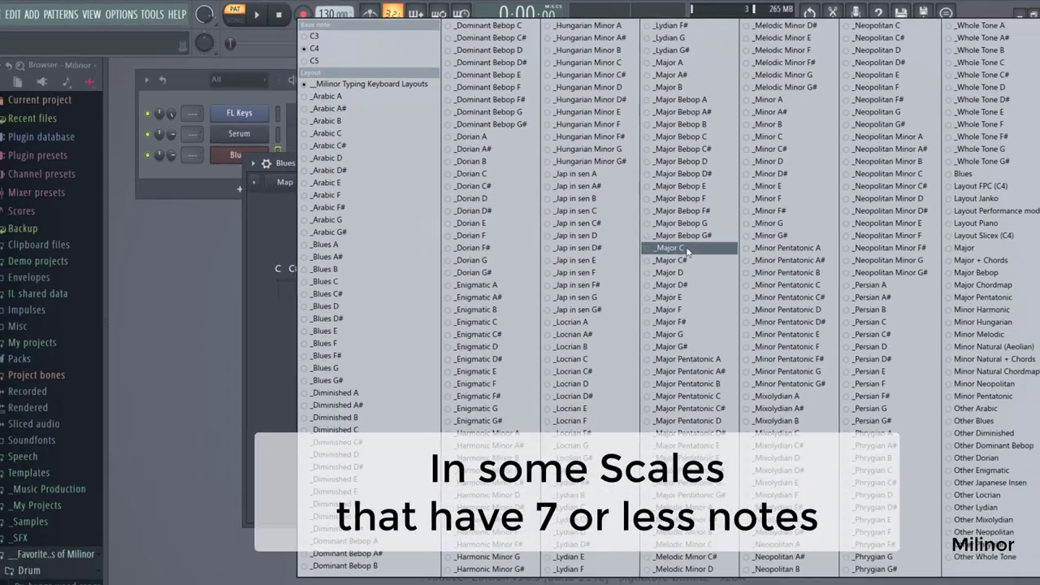
# - Confirm Serum's input port is 7 and review the FL Keys wrapper settings
pyautogui.click(686, 248)
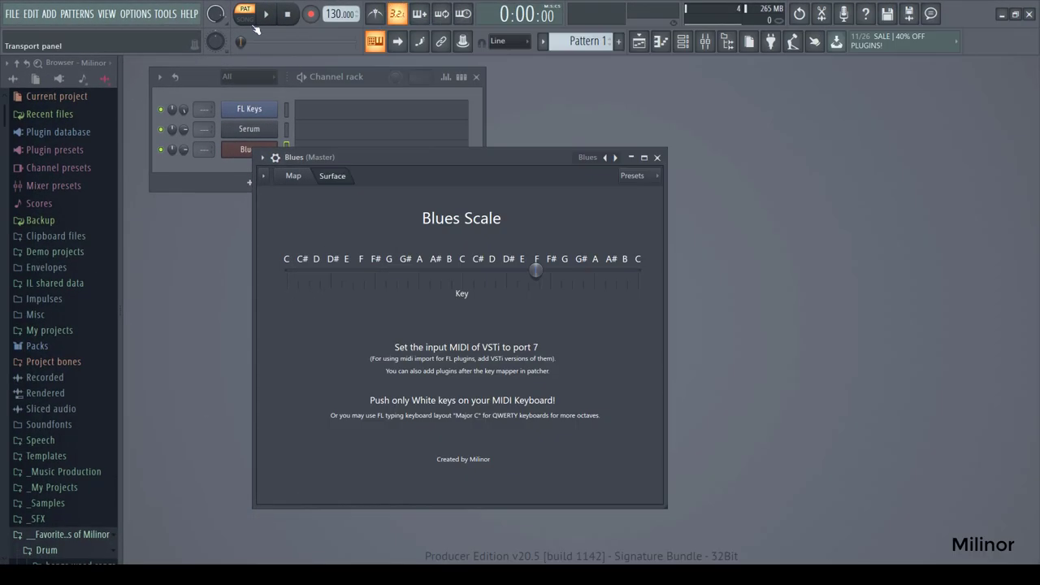
pyautogui.click(259, 129)
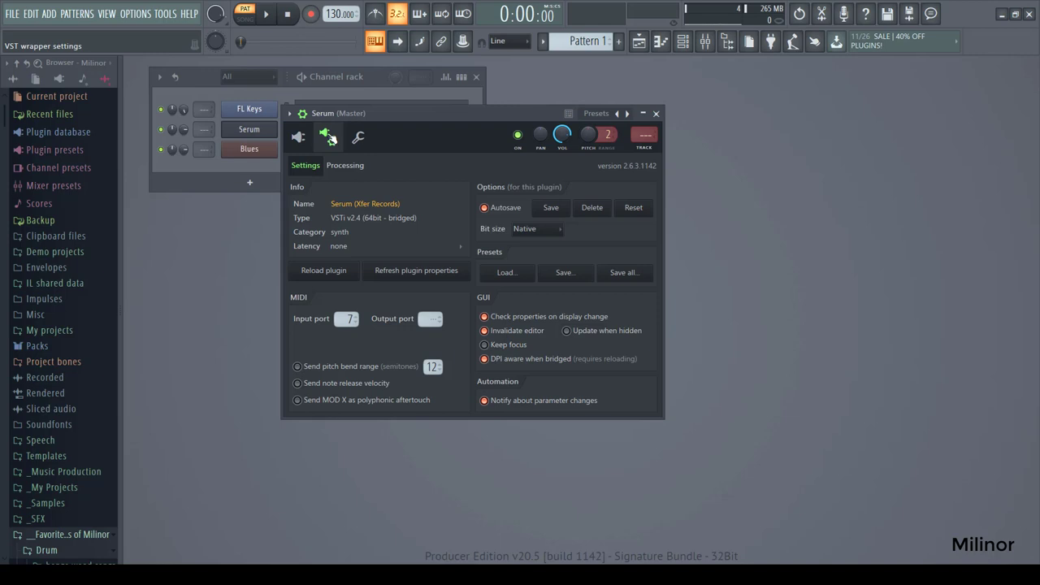
pyautogui.click(249, 109)
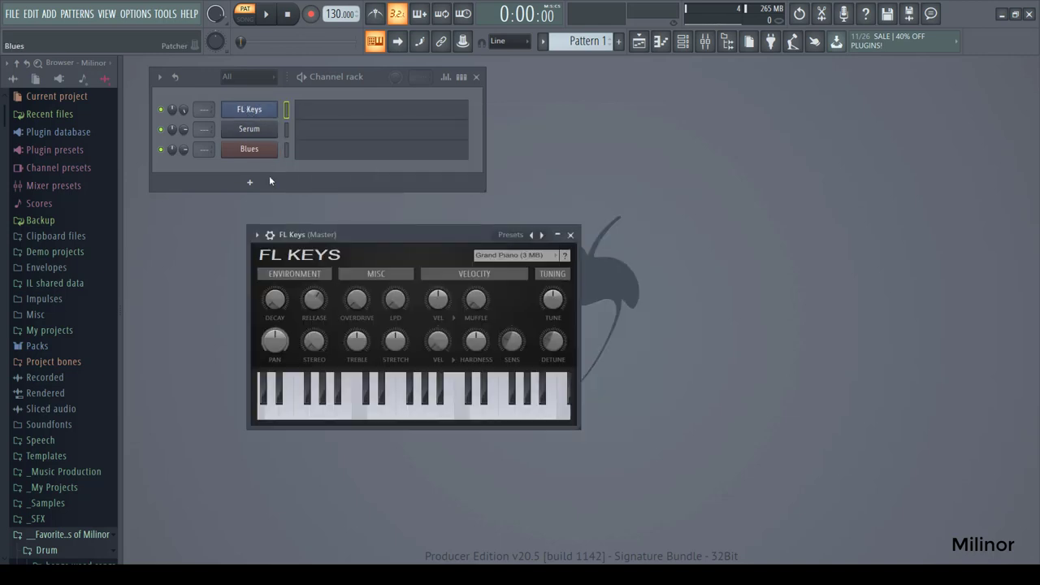
pyautogui.click(269, 235)
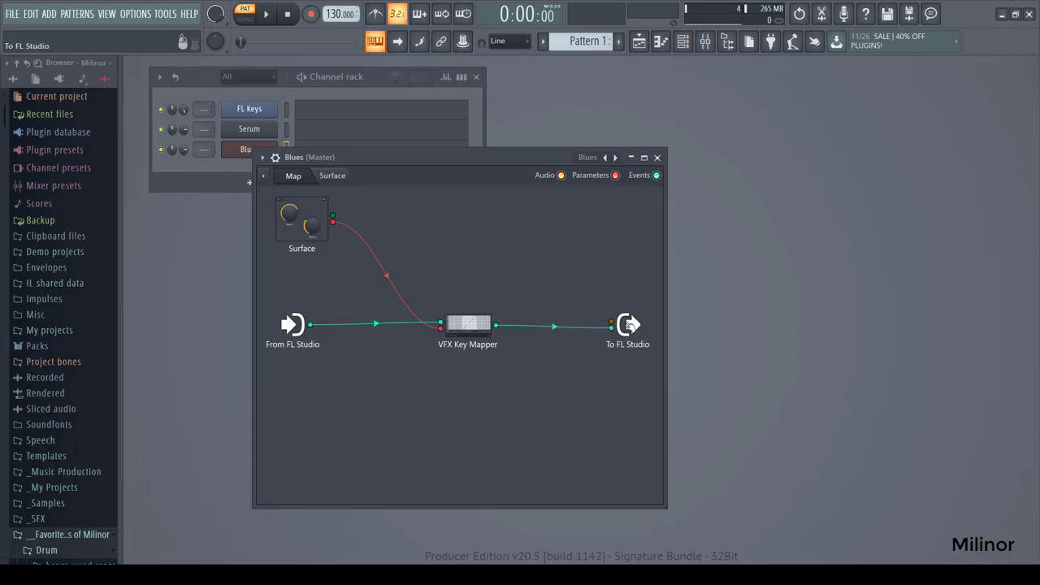
# - Route the Patcher's To FL Studio output events to MIDI port 7
pyautogui.rightClick(628, 325)
pyautogui.moveTo(647, 347)
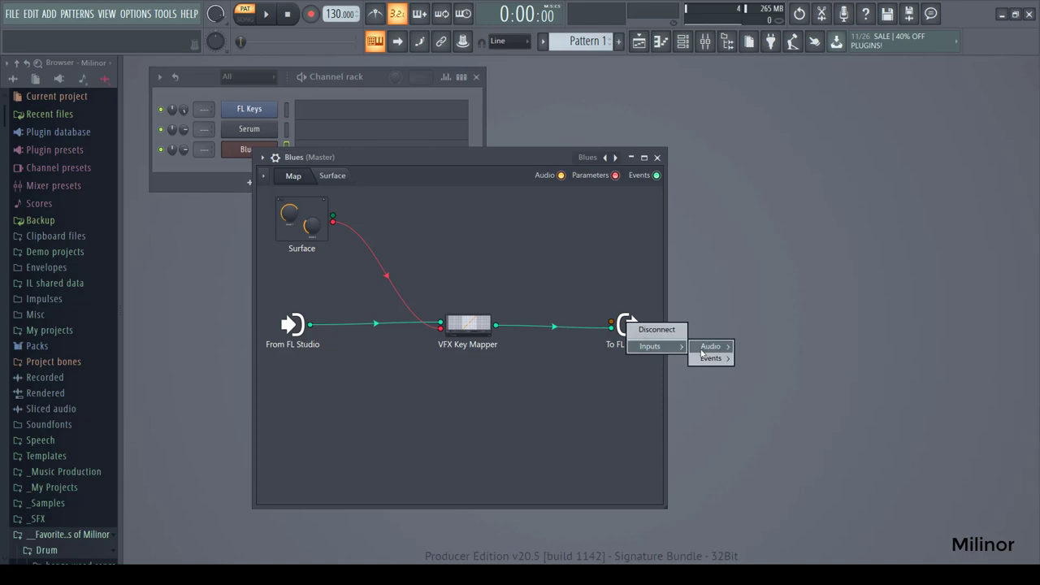
pyautogui.moveTo(705, 362)
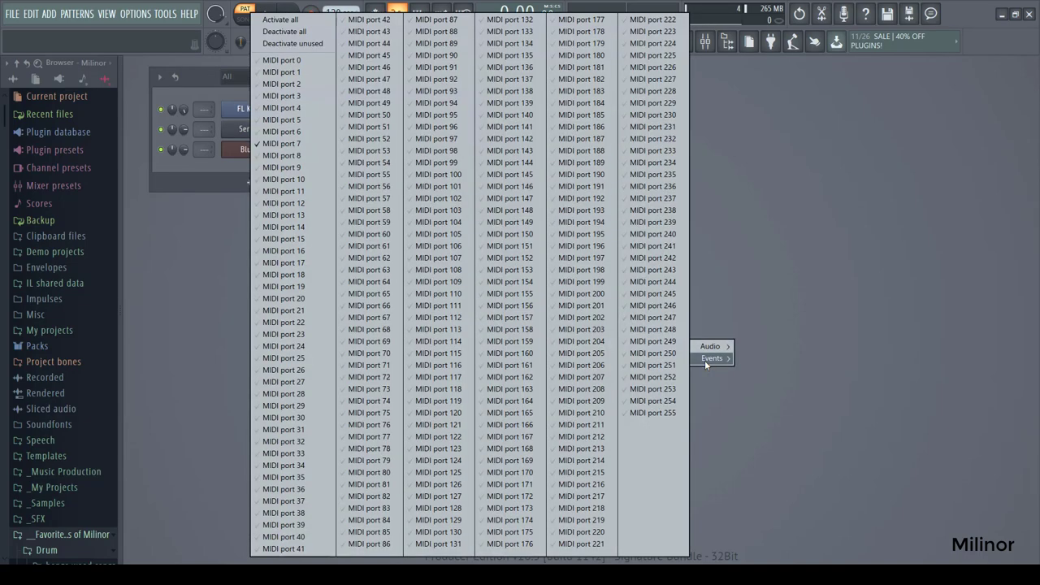
pyautogui.click(304, 147)
pyautogui.rightClick(376, 41)
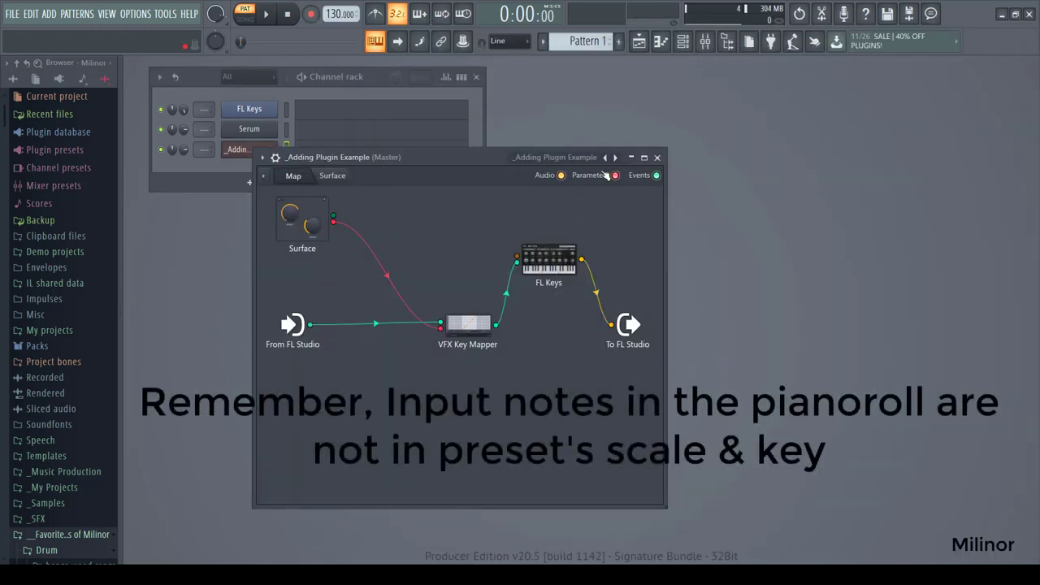
# - Bring up the Patcher preset list to reach the _Adding Plugin Example preset
pyautogui.rightClick(605, 158)
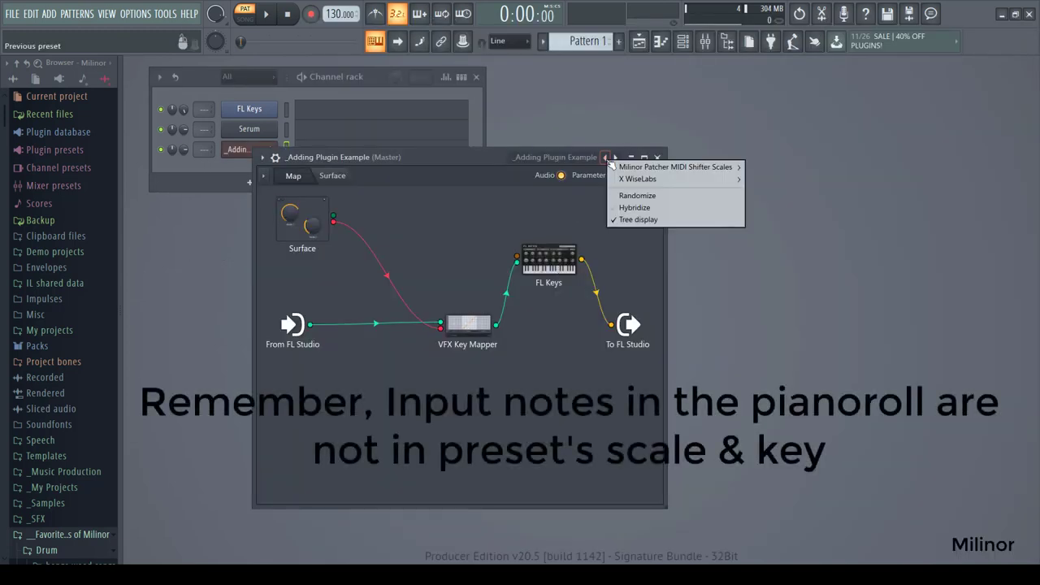
pyautogui.moveTo(621, 169)
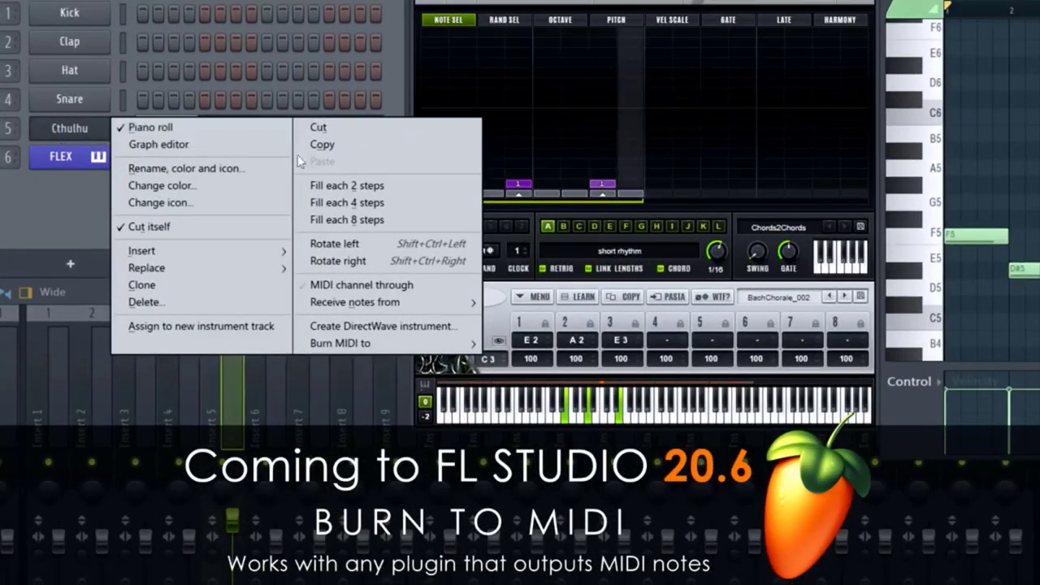
# - Burn the plugin's MIDI output to a new pattern
pyautogui.moveTo(443, 342)
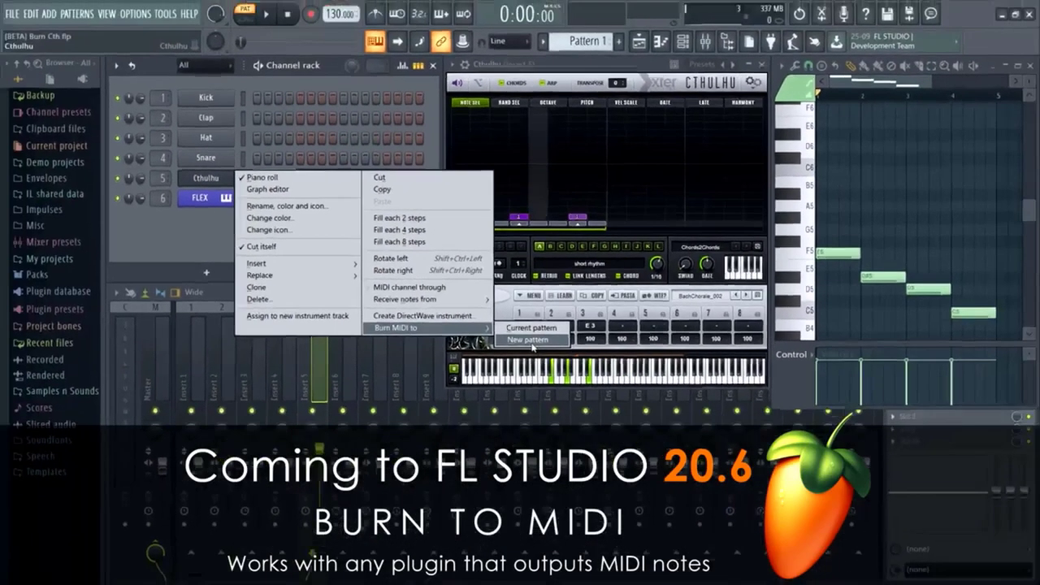
pyautogui.click(533, 361)
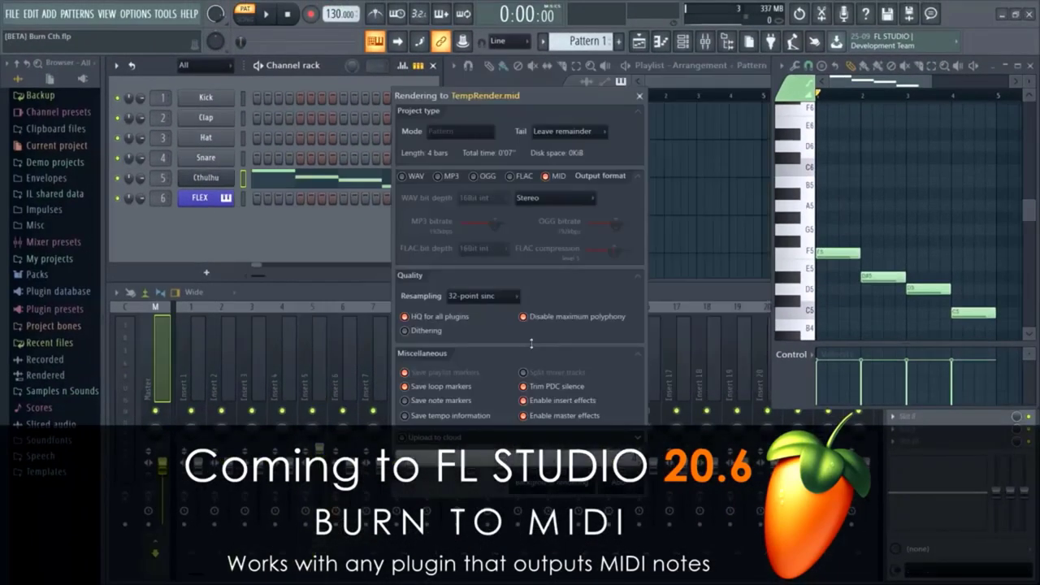